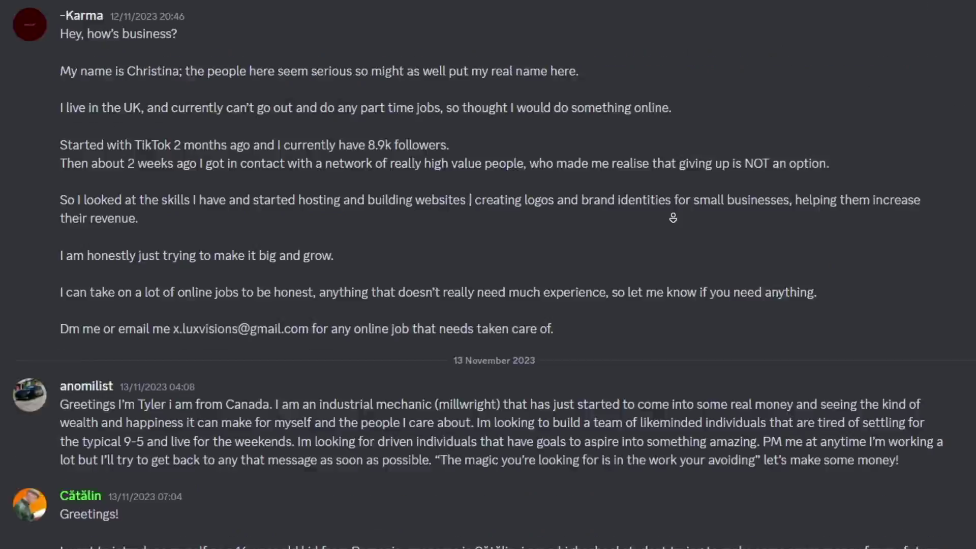
pyautogui.scroll(-15, 673, 217)
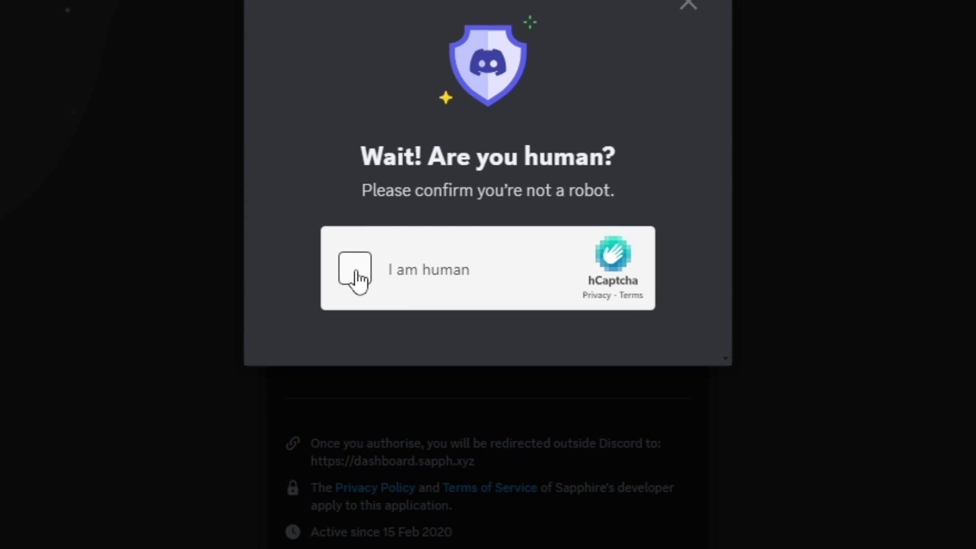
# Complete the human check for the Sapphire bot authorisation, and authorise the YAGPDB bot for Test Server.
pyautogui.click(355, 272)
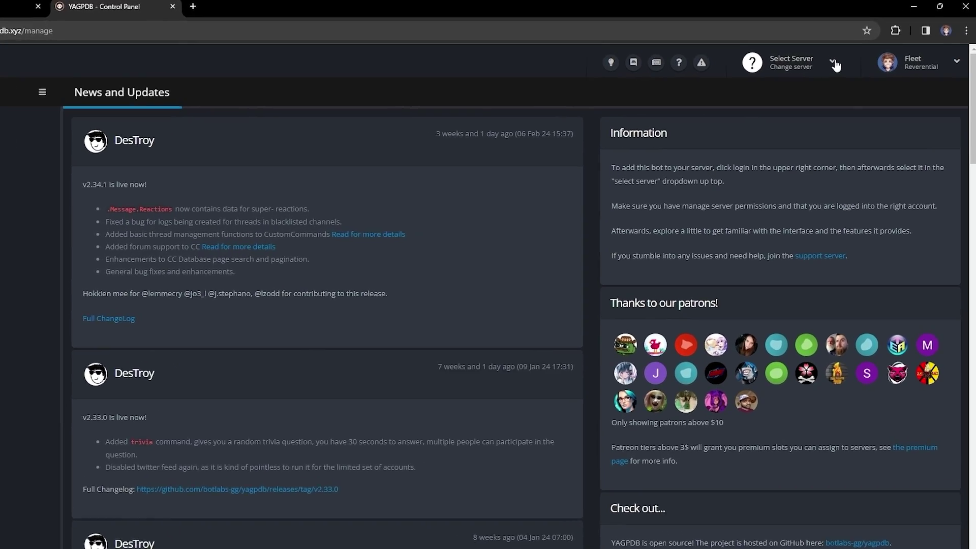
pyautogui.click(837, 66)
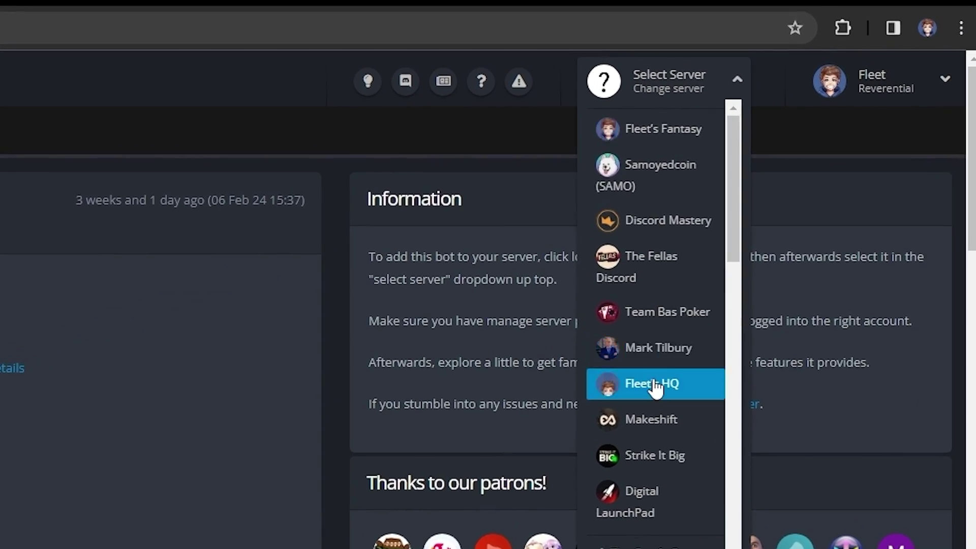
pyautogui.scroll(-5, 656, 388)
pyautogui.click(658, 371)
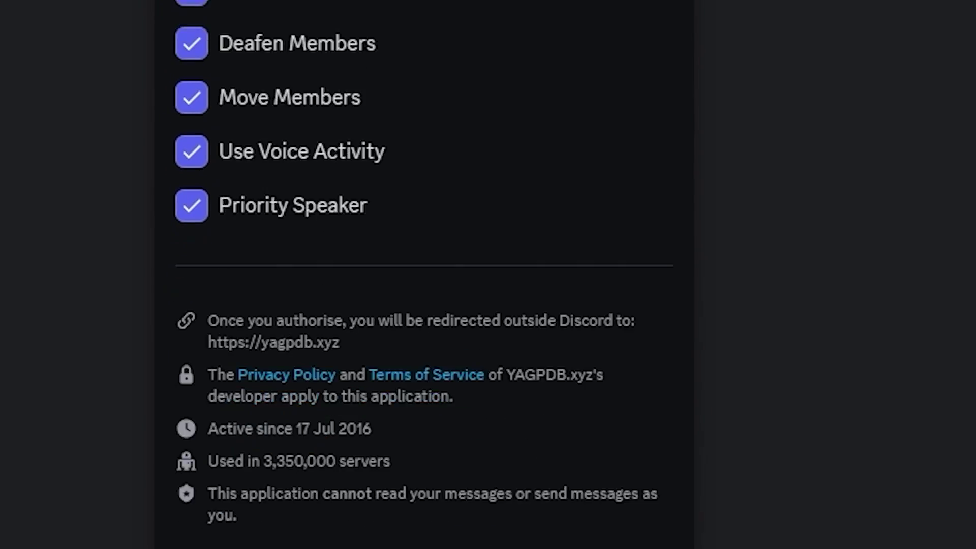
pyautogui.click(715, 496)
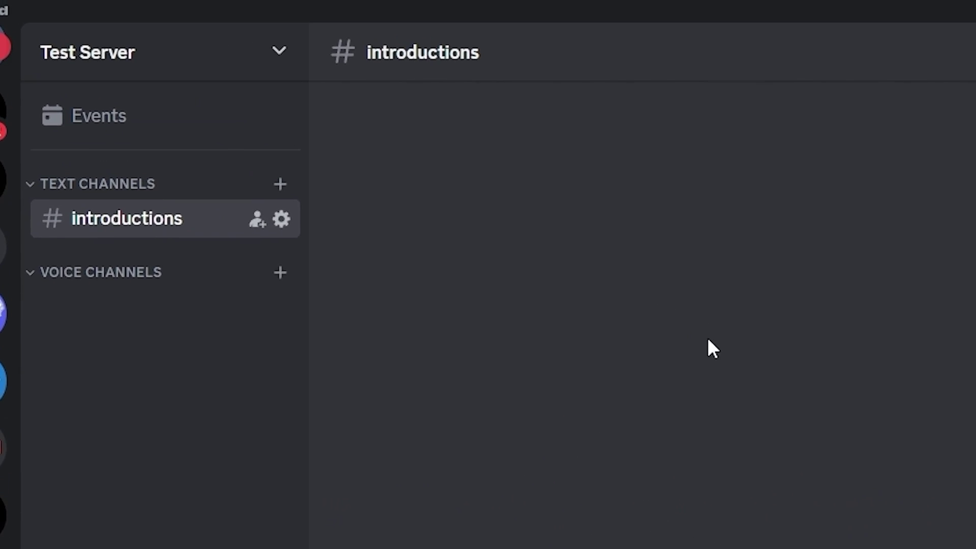
# Create a new role named Introduced in Test Server's settings, and close the settings.
pyautogui.click(233, 71)
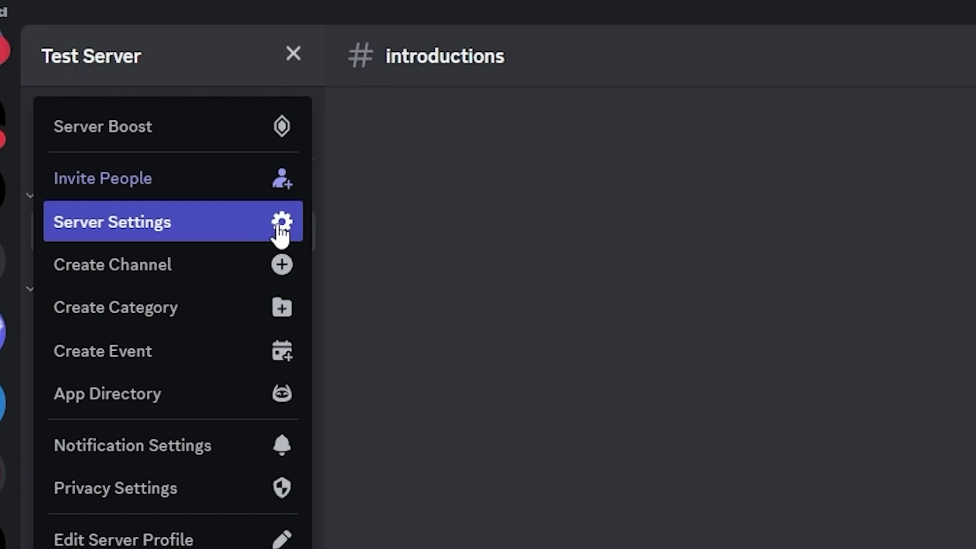
pyautogui.click(257, 223)
pyautogui.click(355, 151)
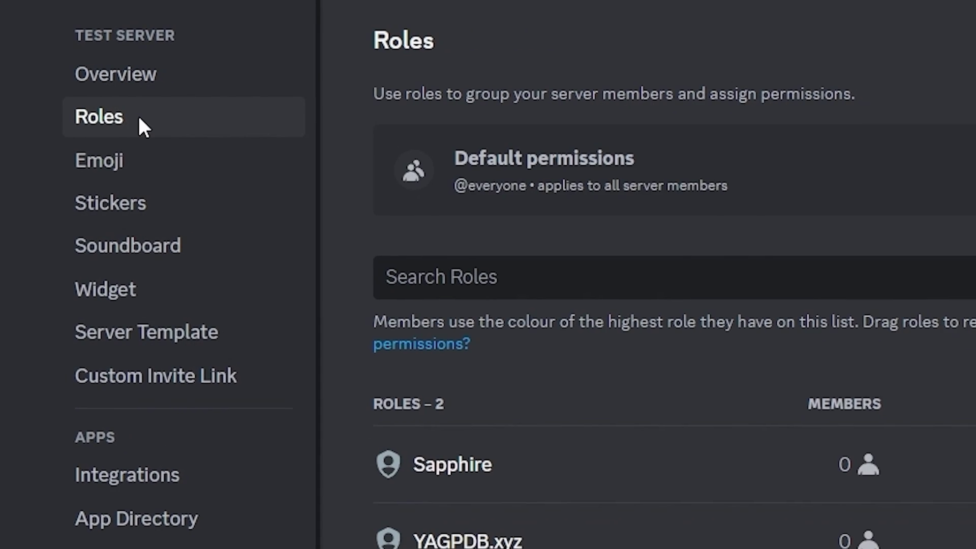
pyautogui.click(562, 294)
pyautogui.write('Introdu')
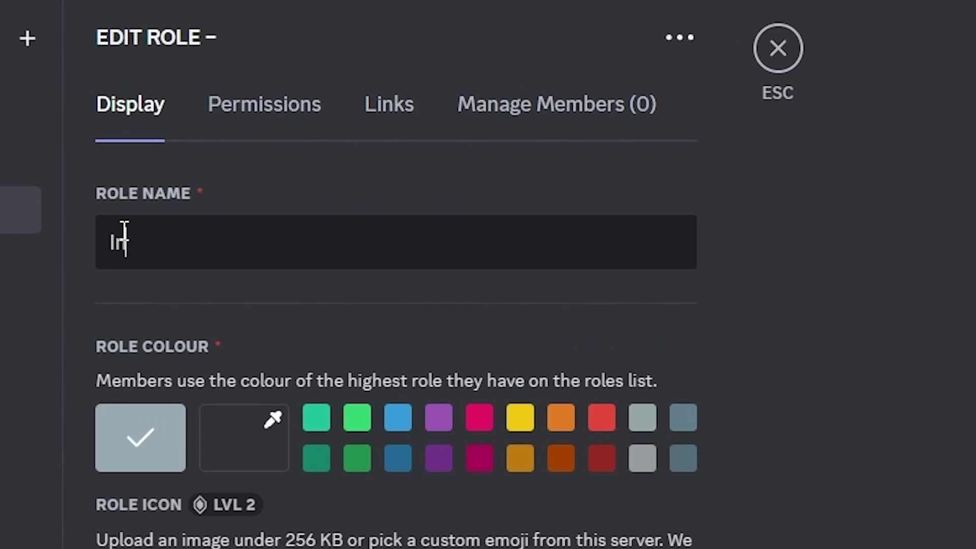
pyautogui.write('ctio')
pyautogui.press('BackSpace')
pyautogui.press('BackSpace')
pyautogui.press('BackSpace')
pyautogui.write('ed')
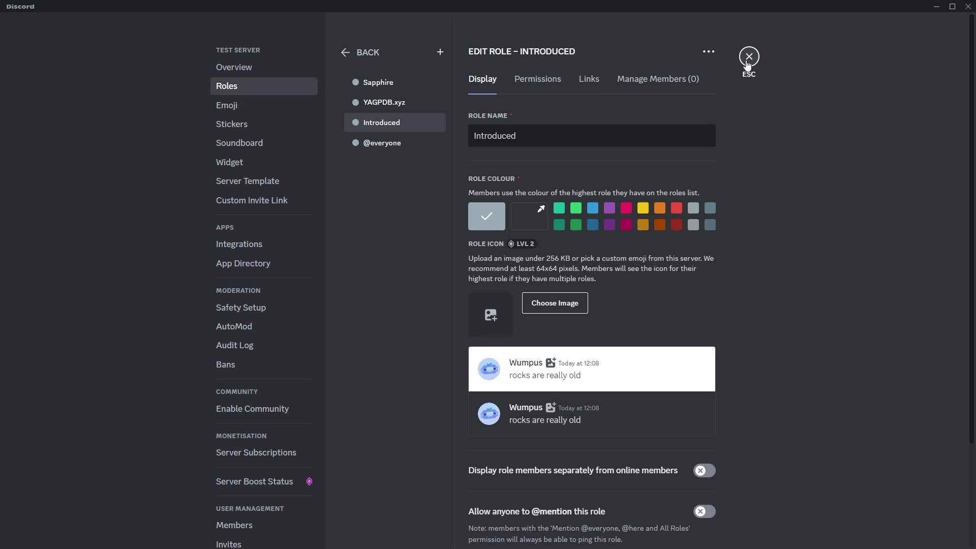
pyautogui.click(748, 59)
# Add the Introduced role to the advanced permissions of the introductions channel.
pyautogui.click(161, 105)
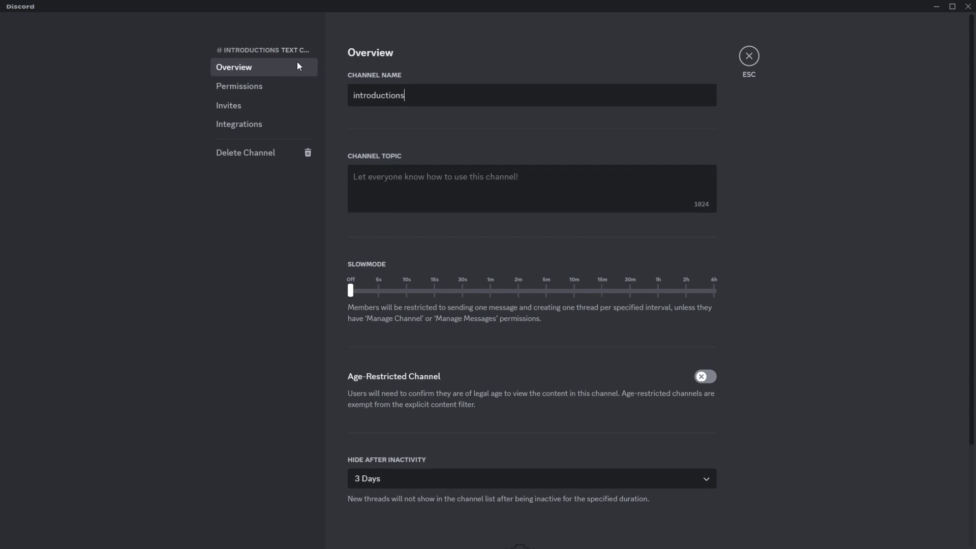
pyautogui.click(272, 89)
pyautogui.click(455, 251)
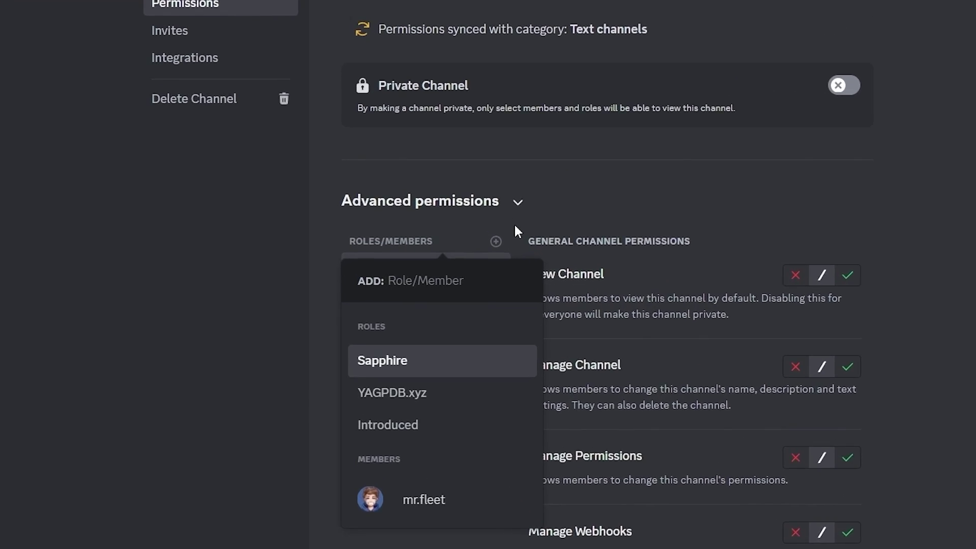
pyautogui.write('in')
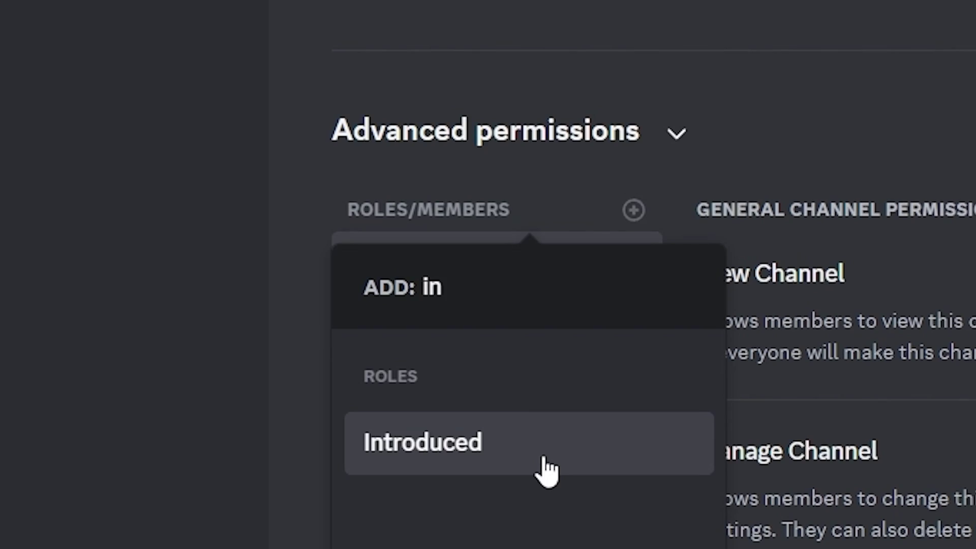
pyautogui.click(547, 470)
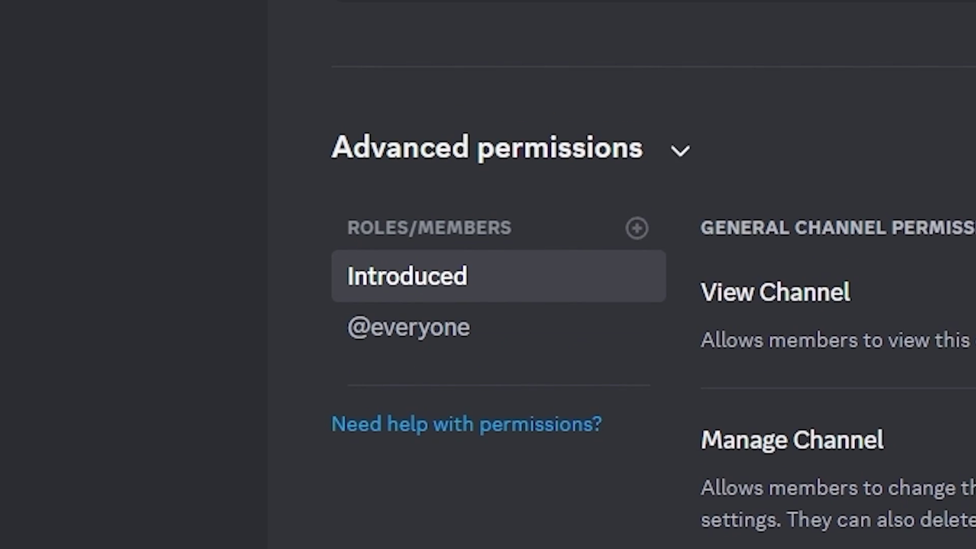
# For the Introduced role, allow View Channel and deny Send Messages in the introductions channel.
pyautogui.scroll(-10, 488, 333)
pyautogui.click(465, 283)
pyautogui.scroll(-10, 529, 168)
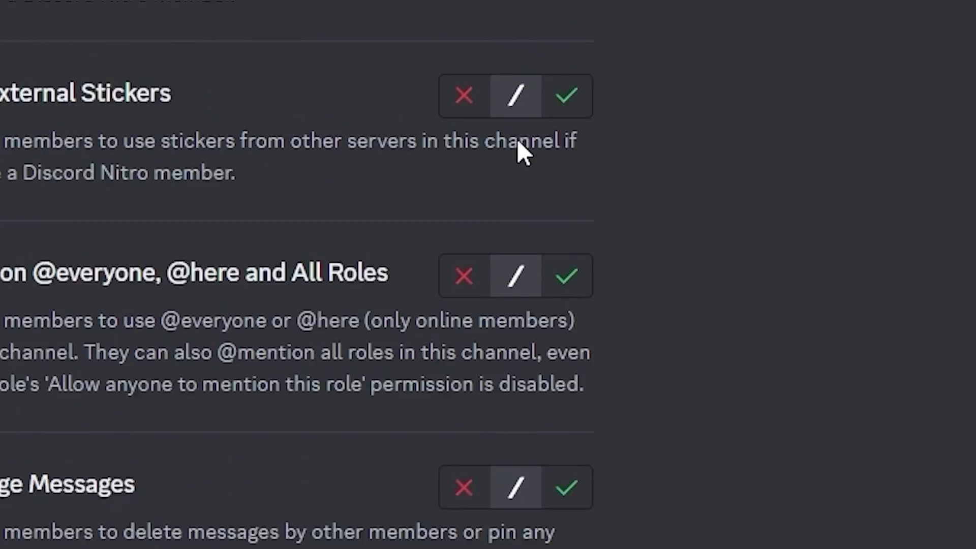
pyautogui.scroll(-3, 528, 168)
pyautogui.click(564, 208)
pyautogui.scroll(15, 508, 167)
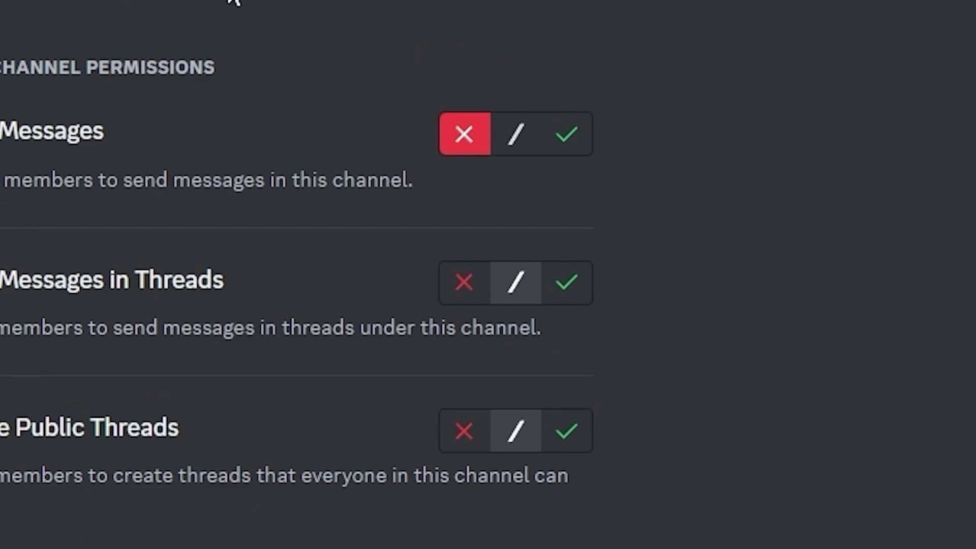
pyautogui.scroll(10, 203, 5)
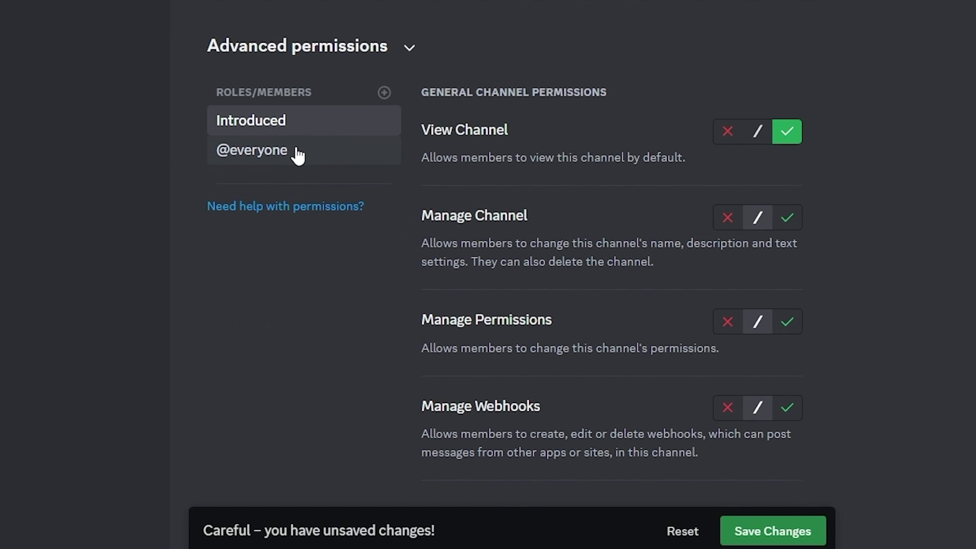
pyautogui.click(299, 152)
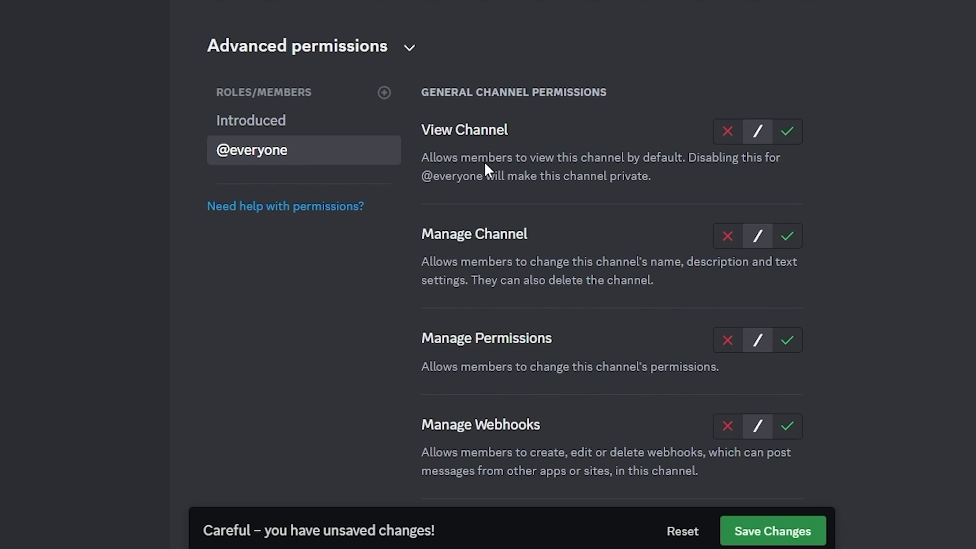
pyautogui.scroll(-10, 787, 151)
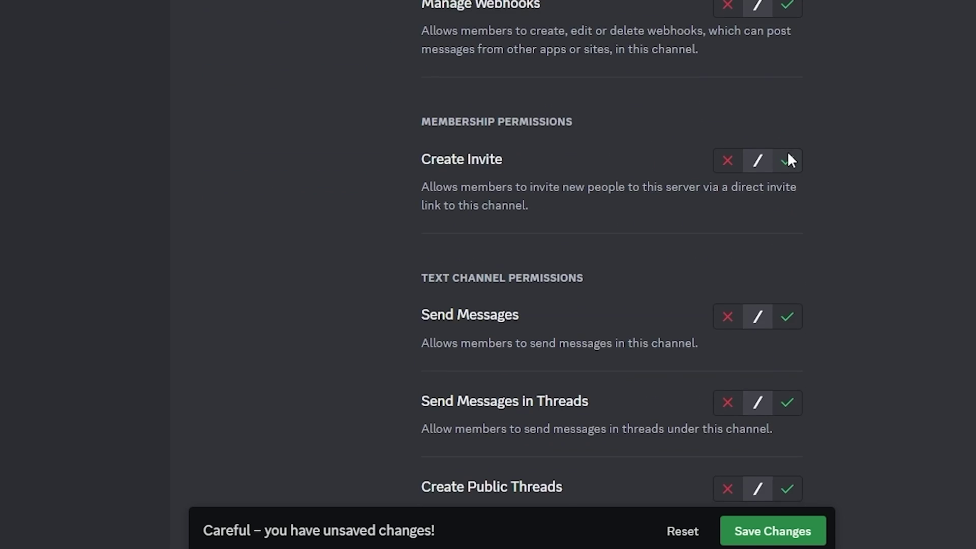
pyautogui.click(787, 66)
pyautogui.scroll(-3, 808, 254)
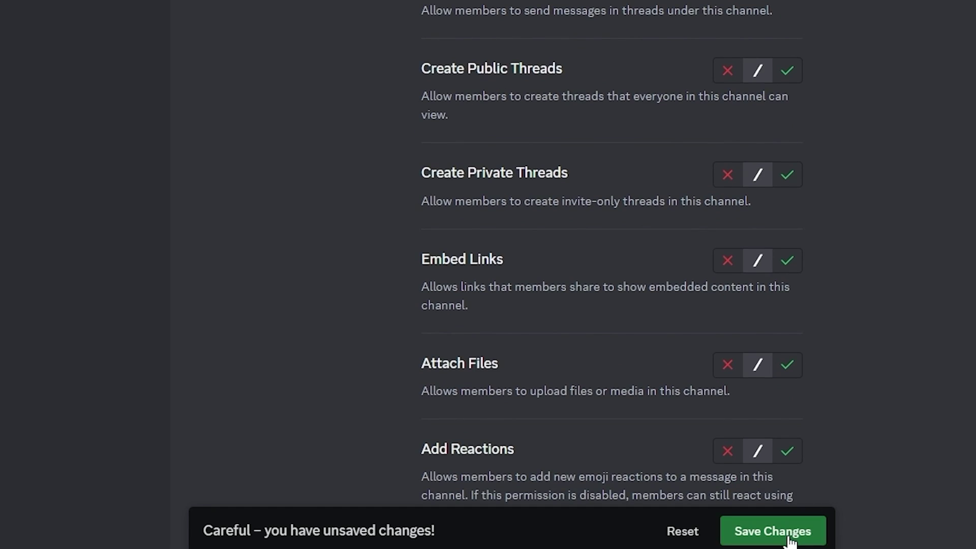
pyautogui.scroll(15, 752, 431)
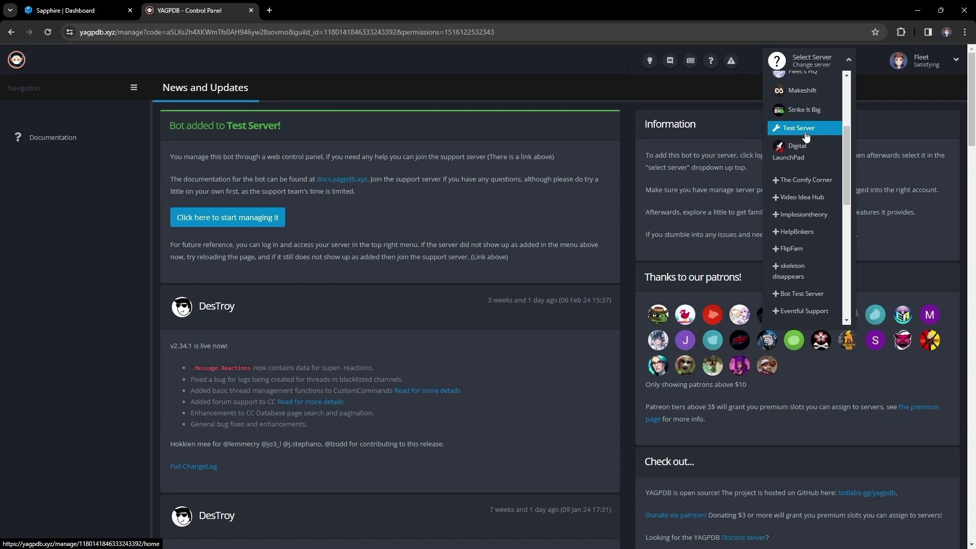
# Switch to the YAGPDB control panel, select Test Server, and create a new custom command.
pyautogui.click(805, 130)
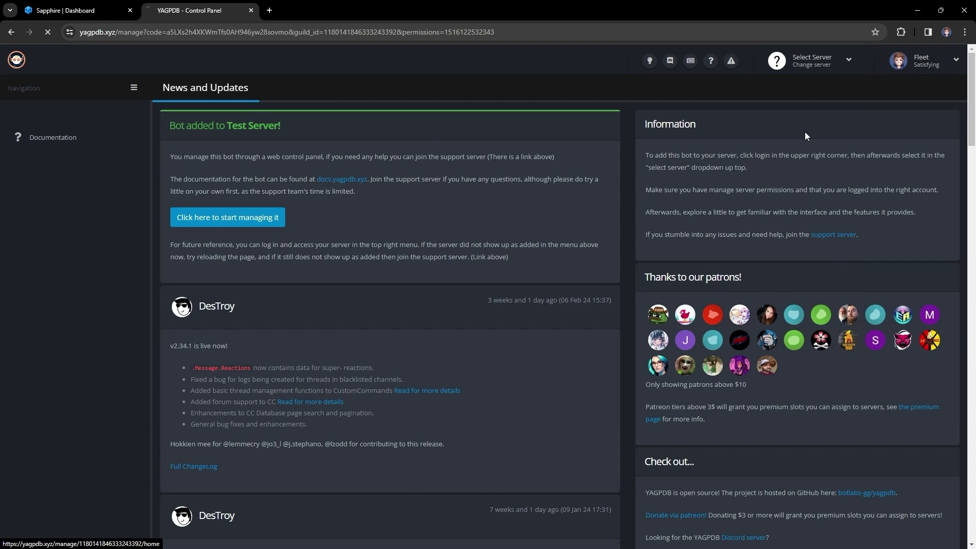
pyautogui.click(79, 183)
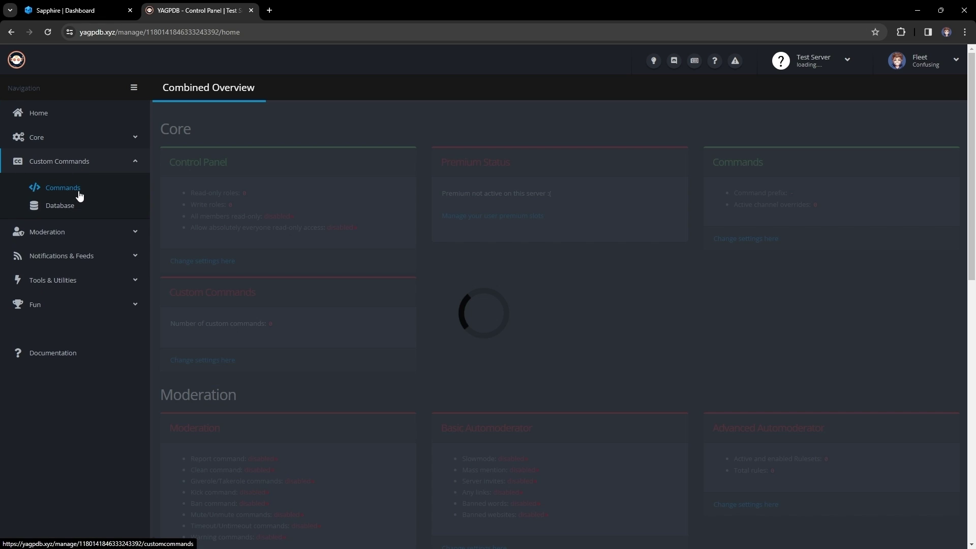
pyautogui.click(218, 190)
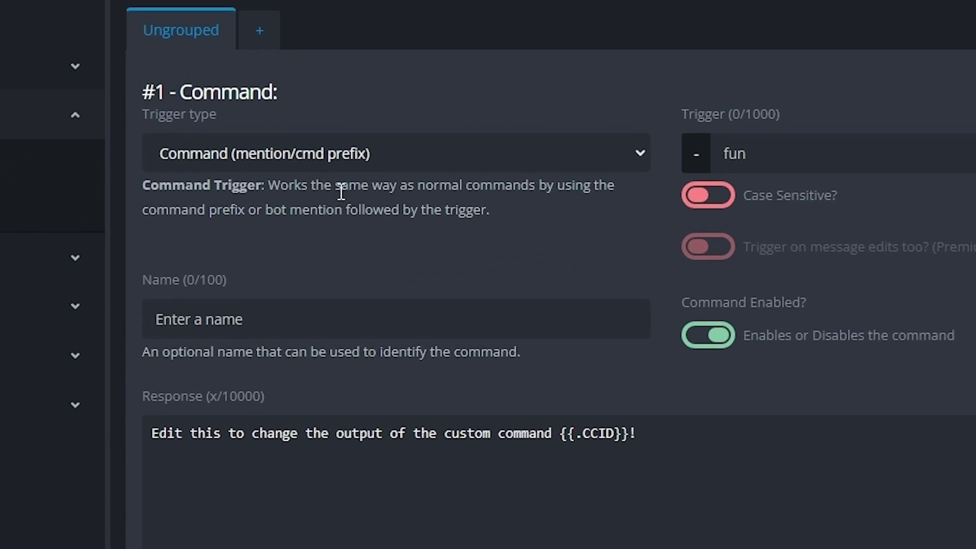
# Set the custom command's trigger type to Regex with the trigger .* and replace its response with {{addRoleID }}.
pyautogui.click(311, 172)
pyautogui.click(234, 245)
pyautogui.click(603, 192)
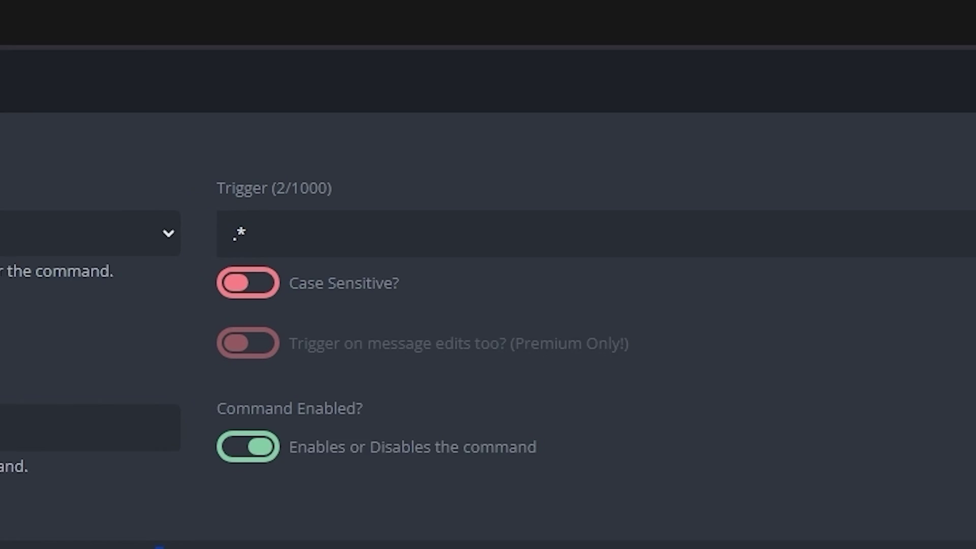
pyautogui.hotkey('ctrl', 'a')
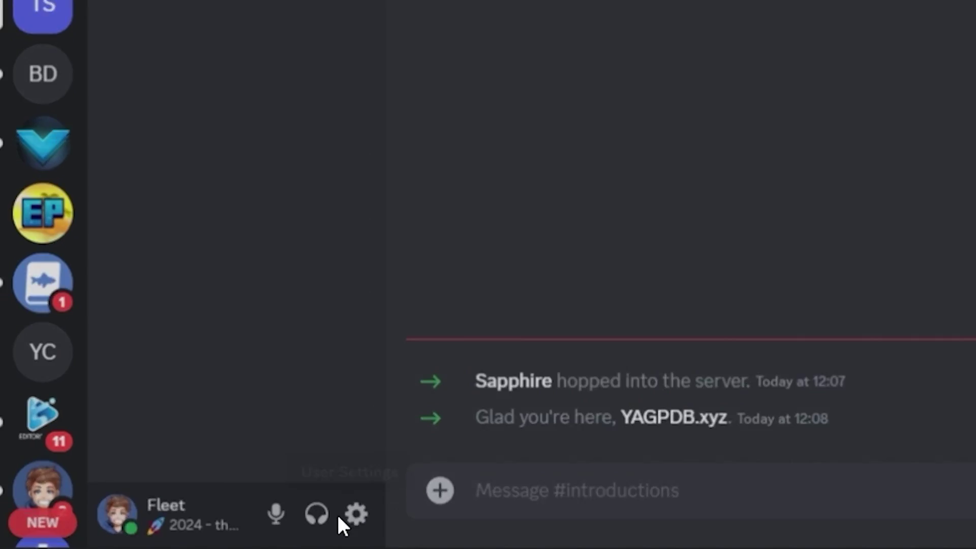
# Switch to Discord and open the Advanced app settings within the user settings.
pyautogui.click(349, 516)
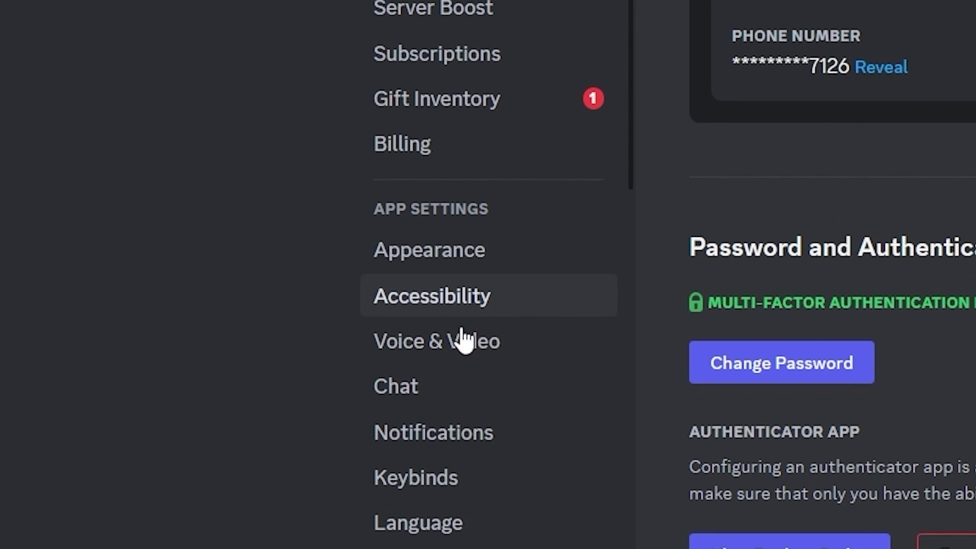
pyautogui.scroll(-4, 460, 356)
pyautogui.click(450, 454)
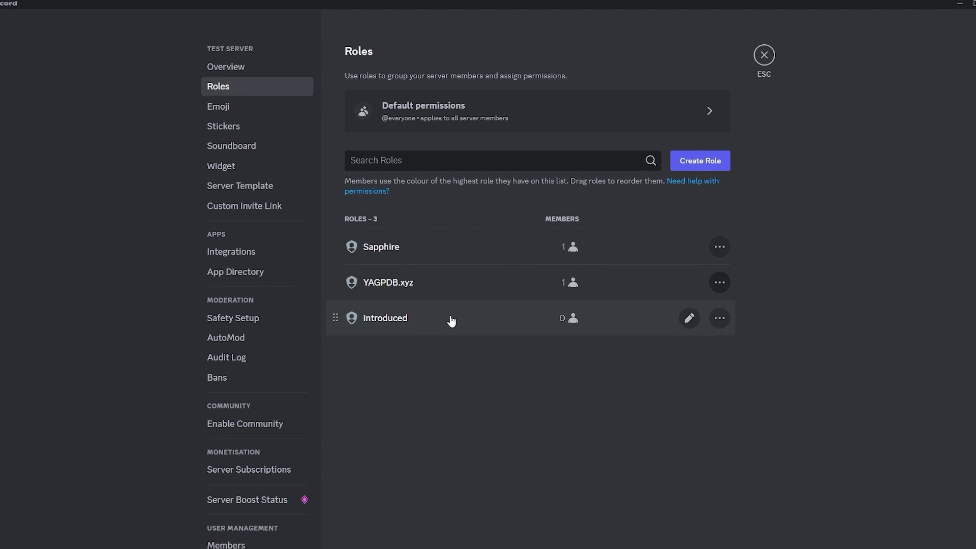
# Copy the Introduced role's ID from Test Server's roles and paste it into the addRoleID response of the YAGPDB custom command.
pyautogui.click(449, 320)
pyautogui.rightClick(337, 202)
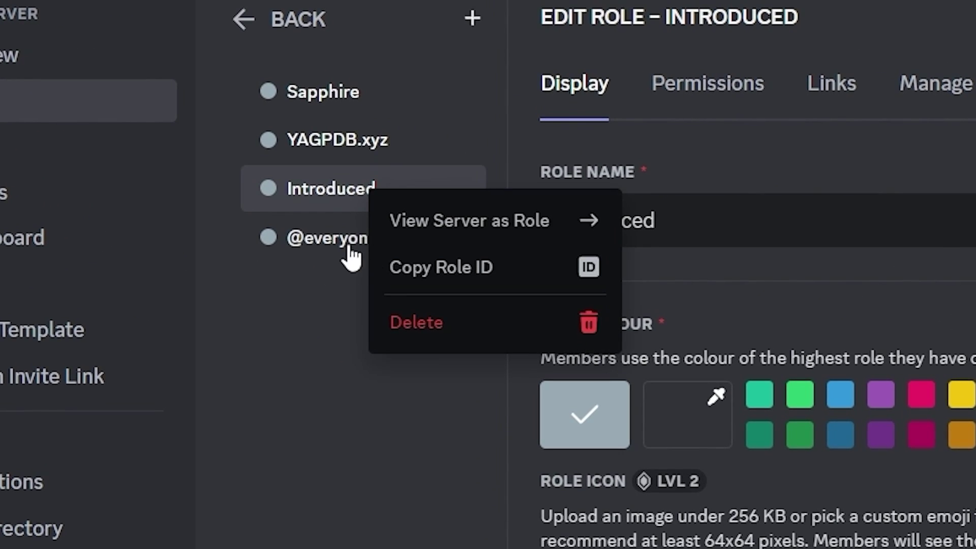
pyautogui.click(448, 268)
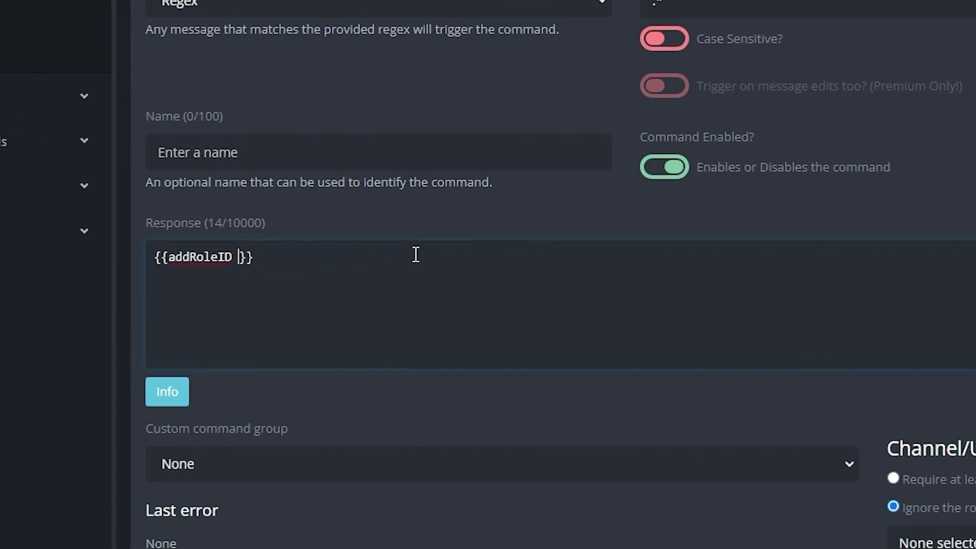
pyautogui.hotkey('ctrl', 'v')
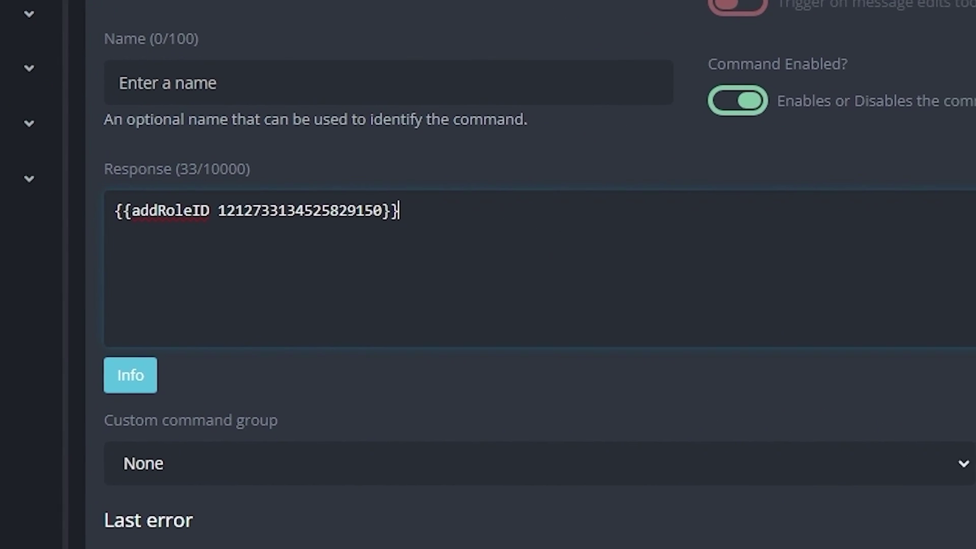
# Restrict the custom command to run only in the introductions channel, and save the command.
pyautogui.scroll(-3, 429, 490)
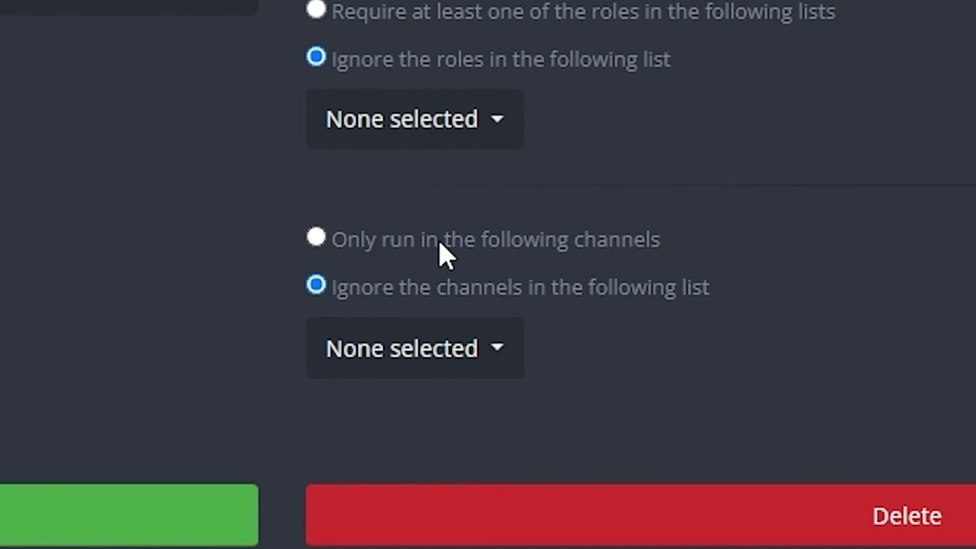
pyautogui.click(476, 354)
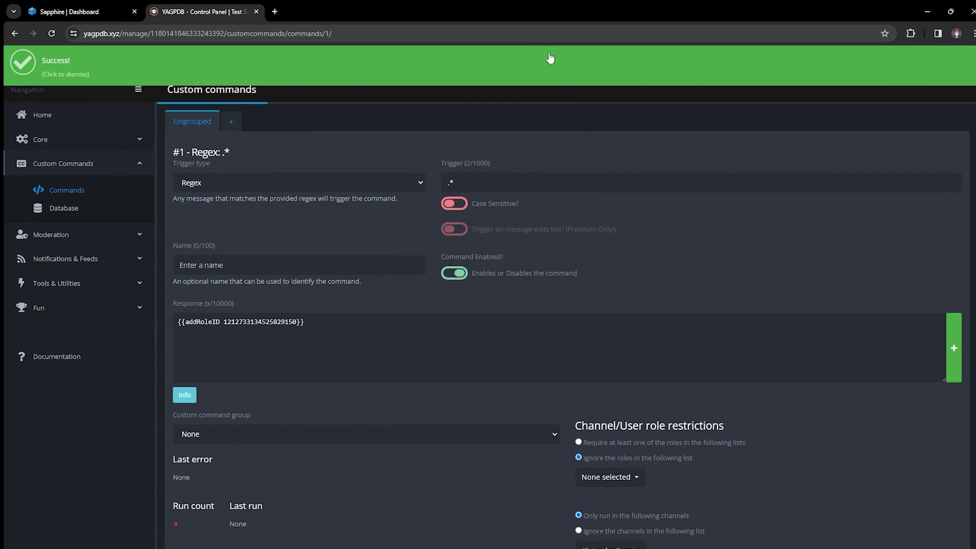
# Switch back to Discord and move the YAGPDB.xyz role above the Introduced role in Test Server's role order.
pyautogui.click(932, 13)
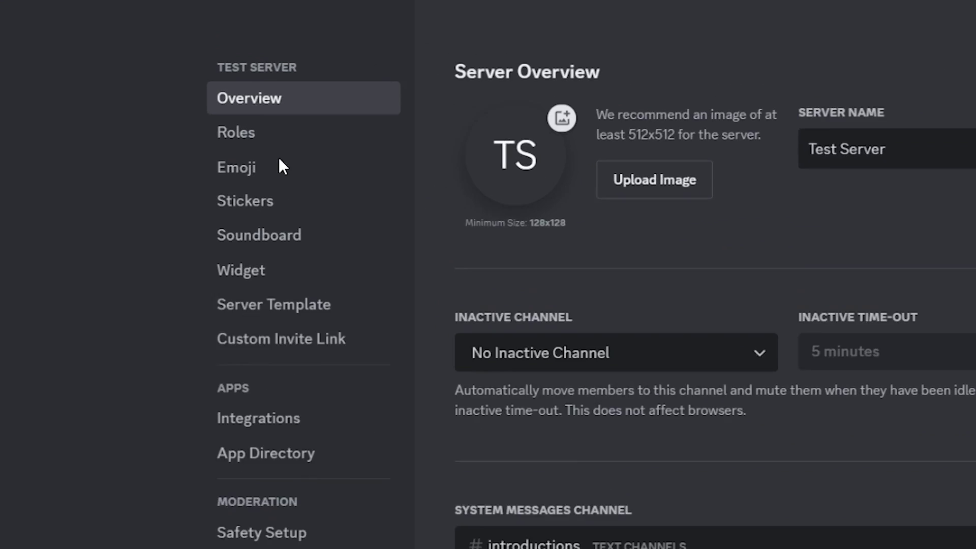
pyautogui.click(275, 133)
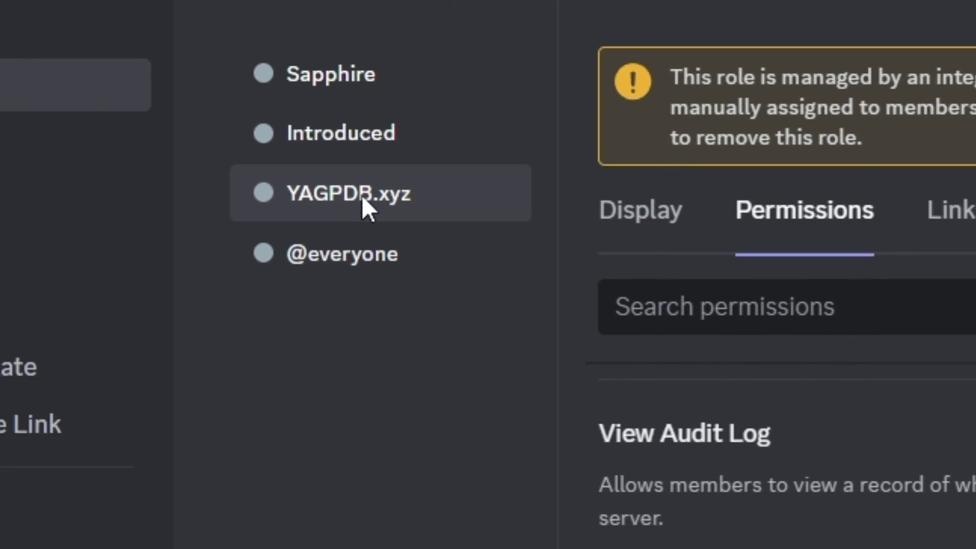
pyautogui.moveTo(361, 195); pyautogui.dragTo(448, 147)
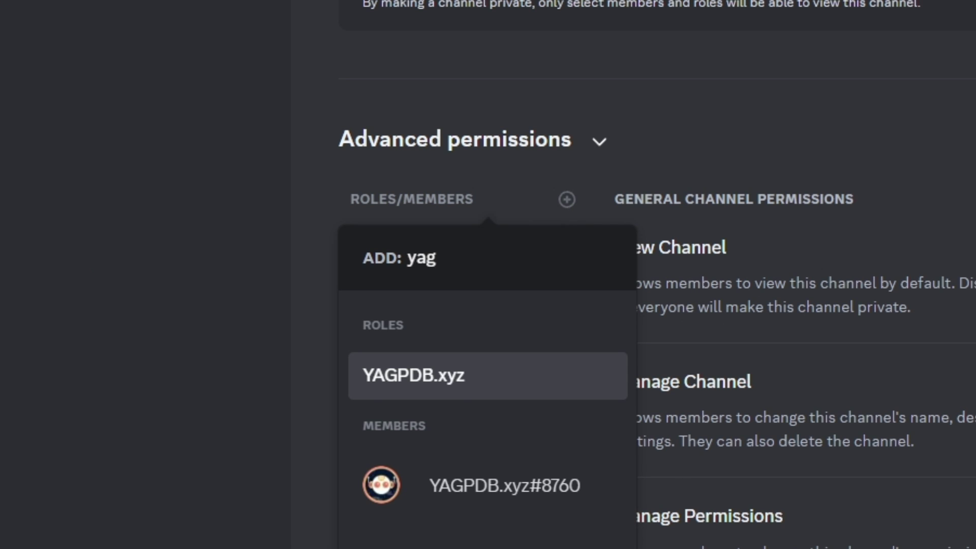
# Add YAGPDB.xyz to the roles and members in the introductions channel's advanced permissions.
pyautogui.press('Down')
pyautogui.press('Return')
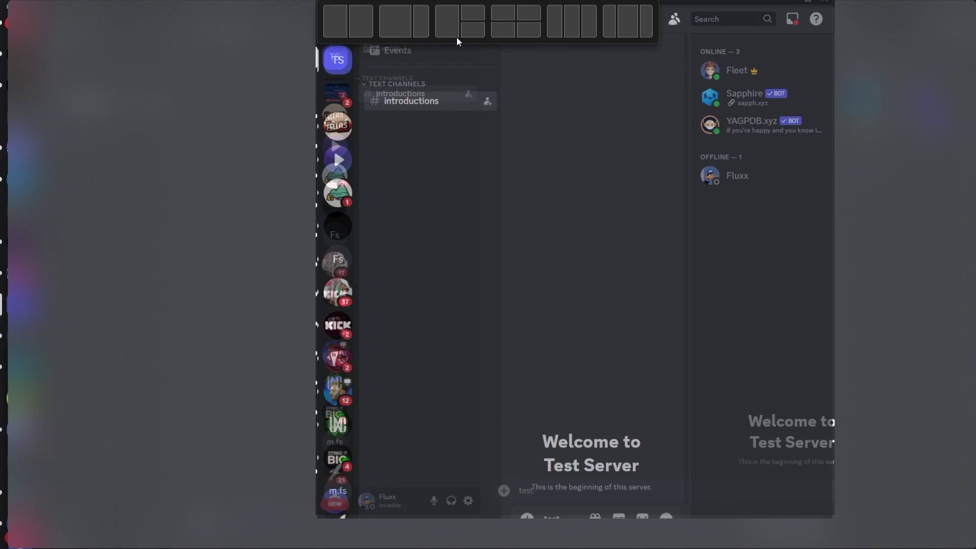
# Post the message "test" in the introductions channel from the member account, and open the poster's profile to check the roles.
pyautogui.write('test')
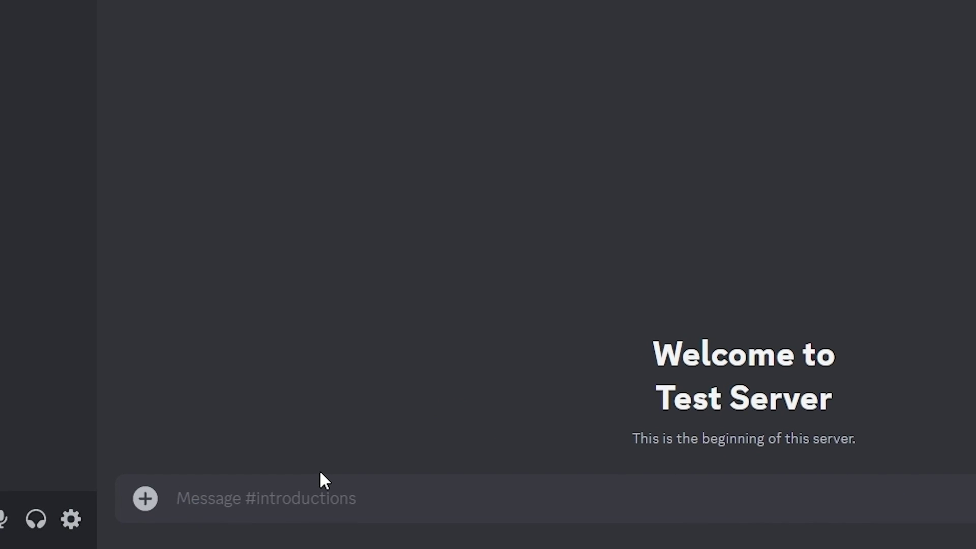
pyautogui.write('test')
pyautogui.press('Return')
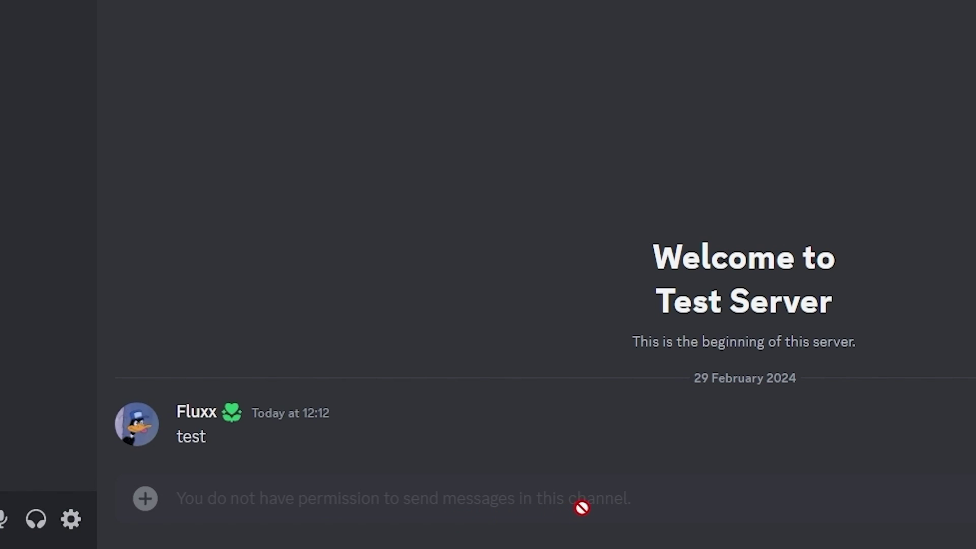
pyautogui.click(197, 411)
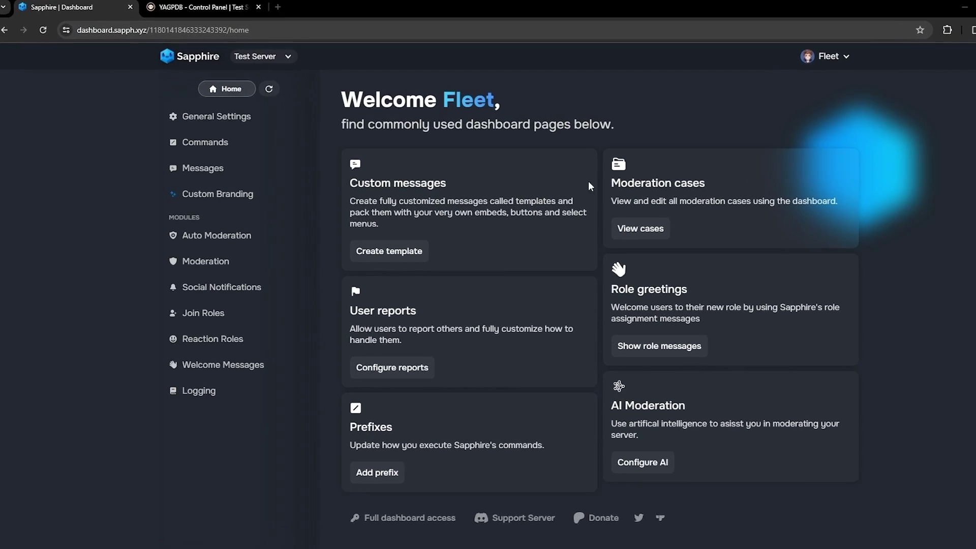
# Switch to the Sapphire dashboard for Test Server and create a message template named "introduction sticky".
pyautogui.click(410, 325)
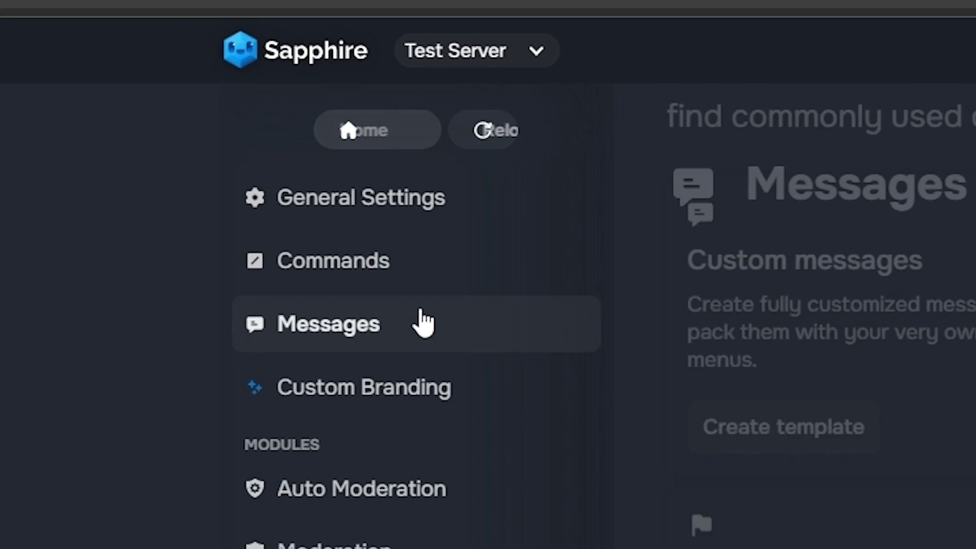
pyautogui.click(876, 319)
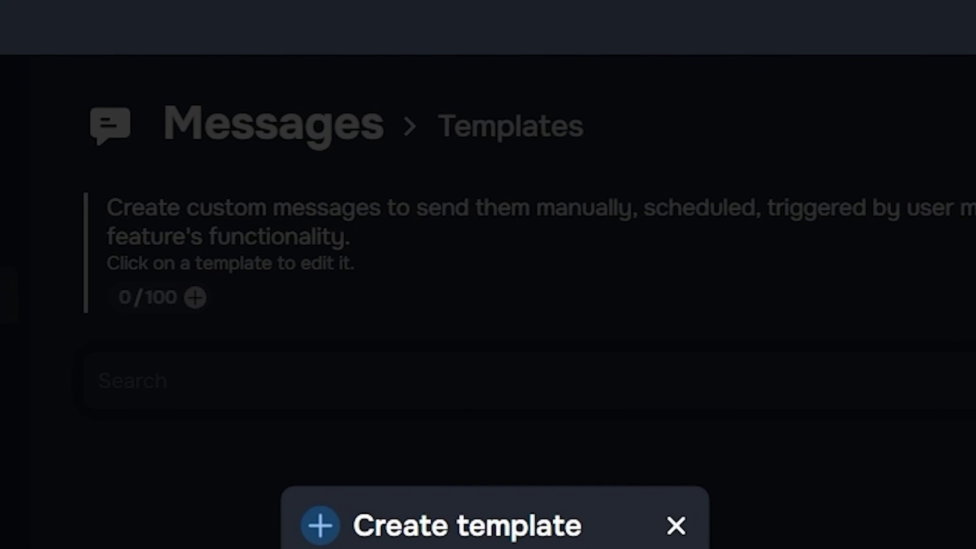
pyautogui.write('introductio')
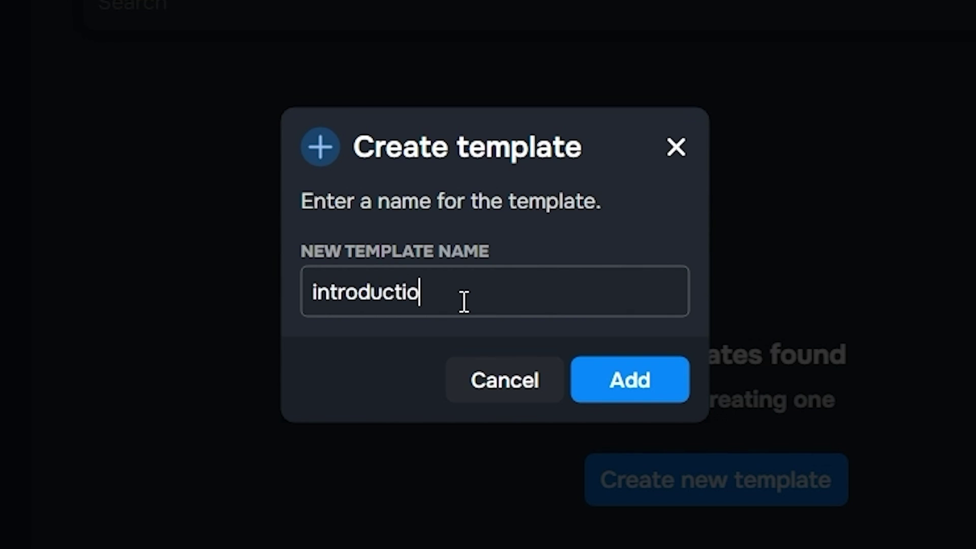
pyautogui.write('n sy')
pyautogui.press('BackSpace')
pyautogui.write('ticky')
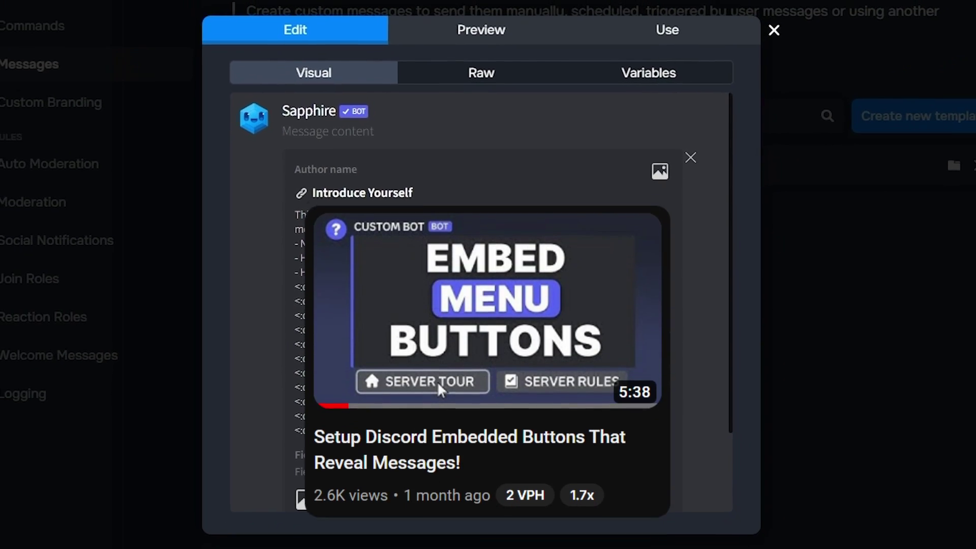
# Preview the Introduce Yourself template, and create a new automation for it in the introductions channel.
pyautogui.click(549, 40)
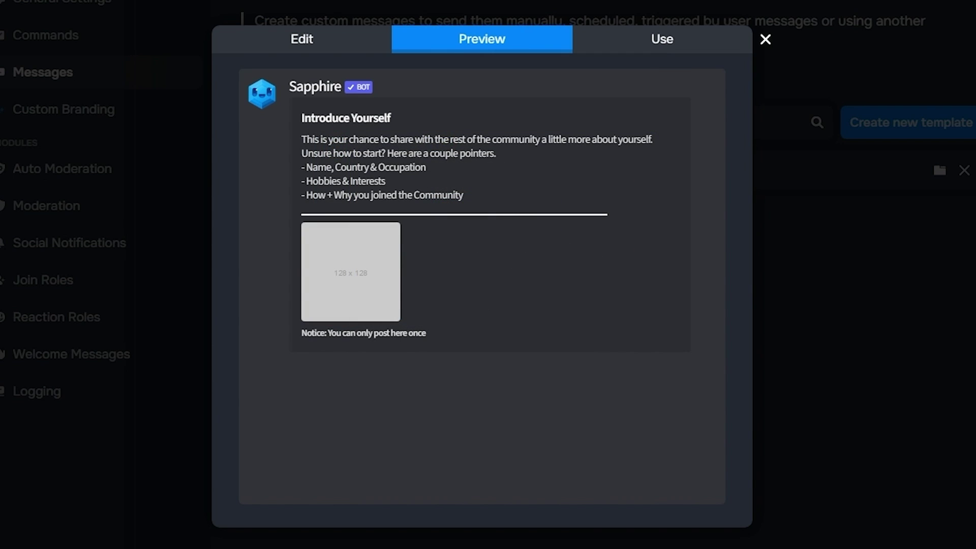
pyautogui.click(630, 51)
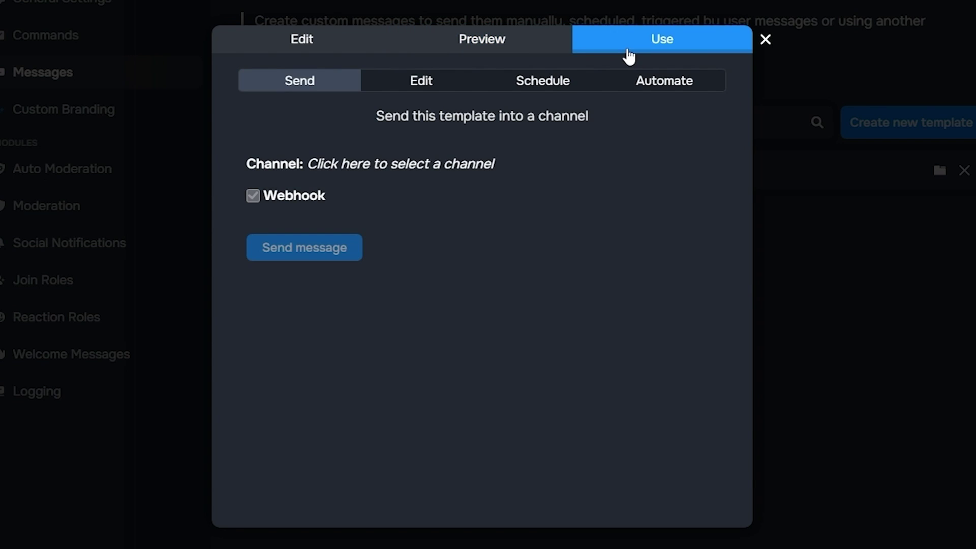
pyautogui.click(660, 84)
pyautogui.click(365, 162)
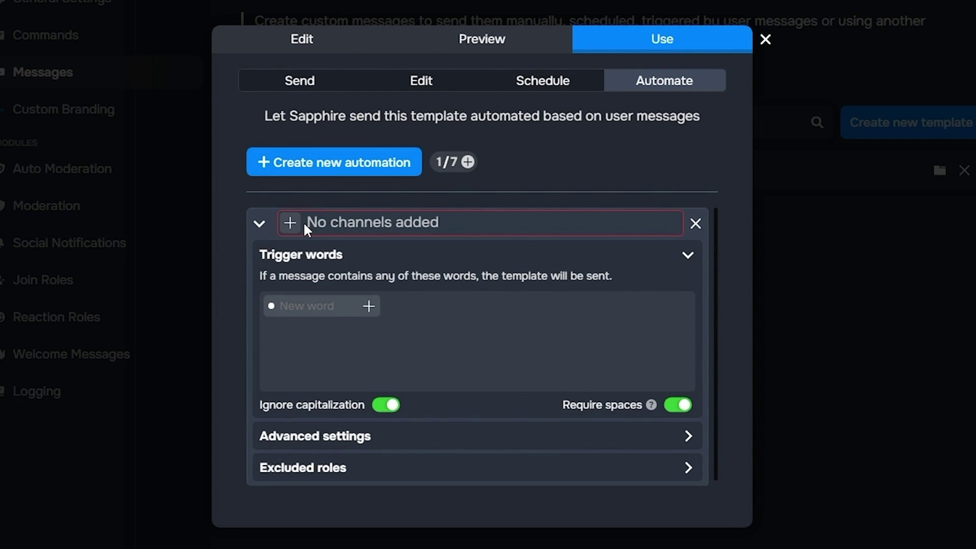
pyautogui.click(291, 223)
pyautogui.click(299, 309)
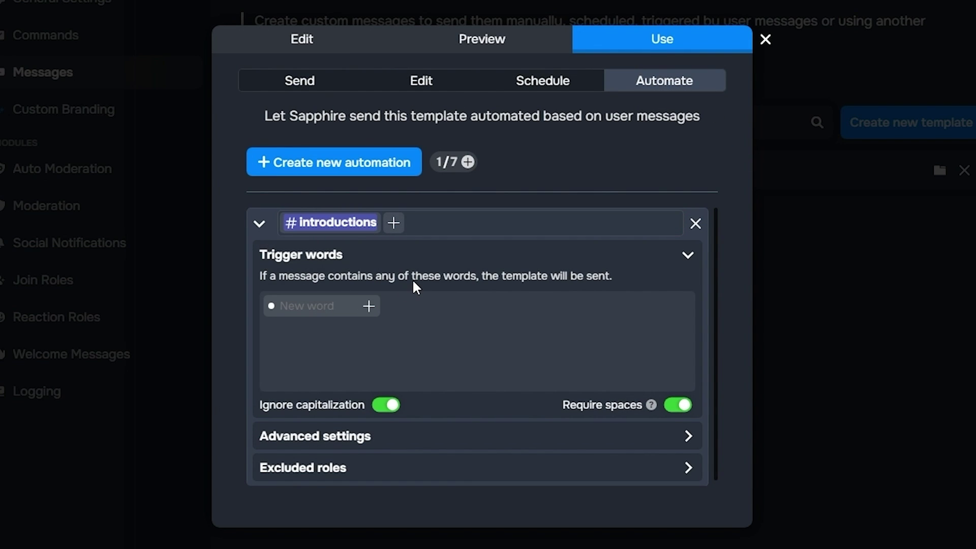
# Add the regex trigger .* to the automation, and turn off Ignore capitalization and Require spaces.
pyautogui.click(273, 310)
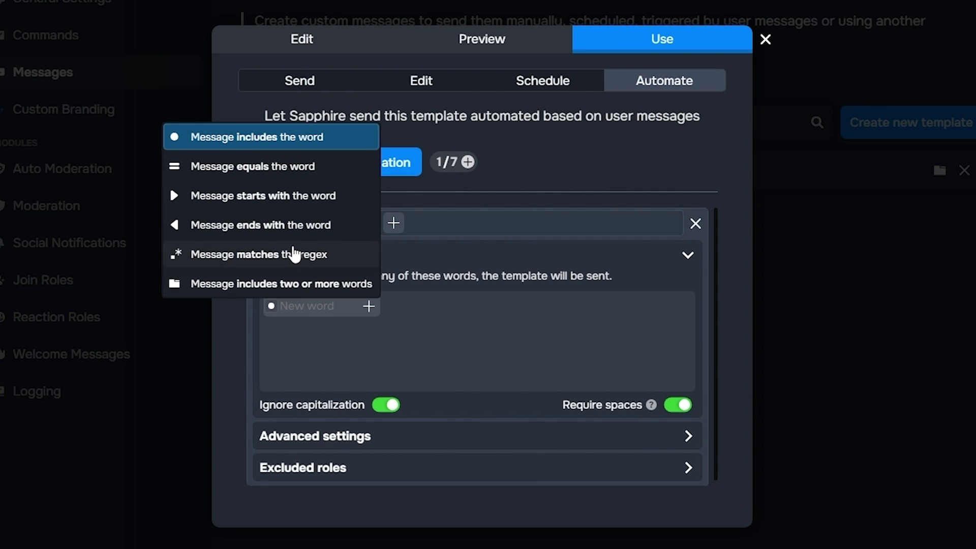
pyautogui.click(291, 255)
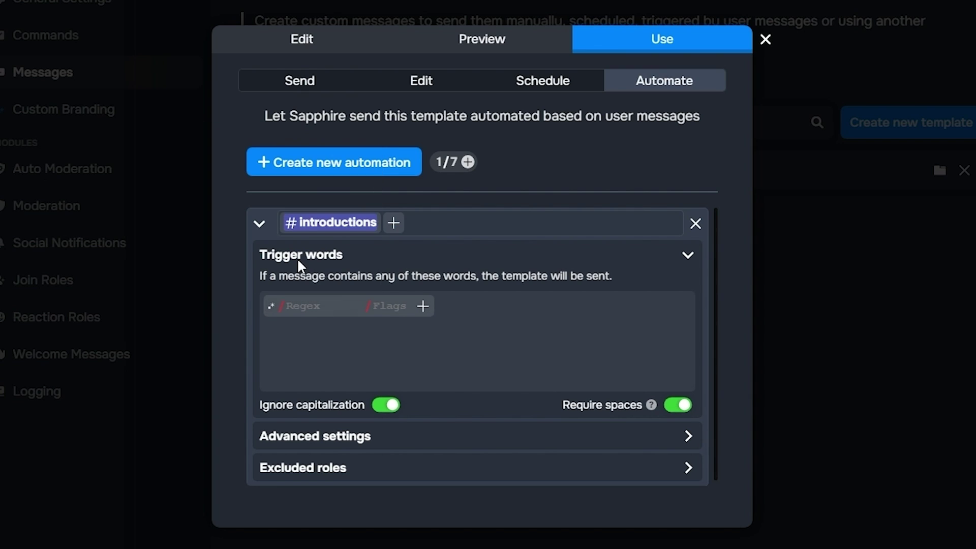
pyautogui.write('(')
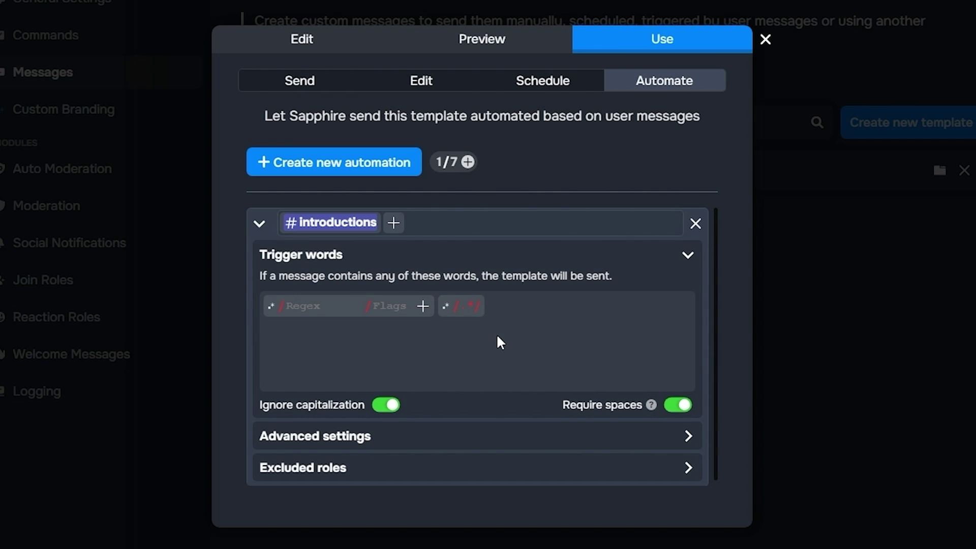
pyautogui.click(393, 406)
# Turn off Reply to message in the automation's advanced settings, and set the send cooldown to 5 seconds.
pyautogui.click(610, 437)
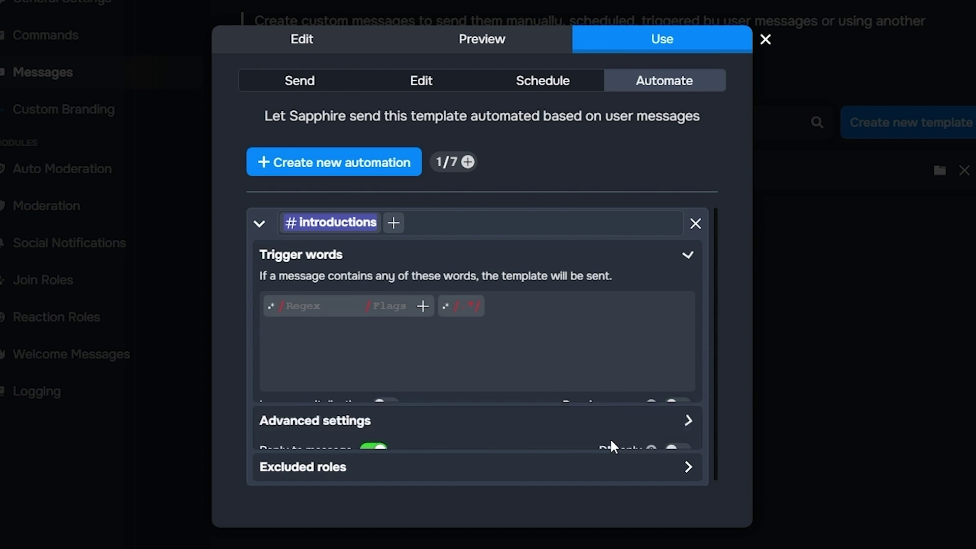
pyautogui.click(375, 318)
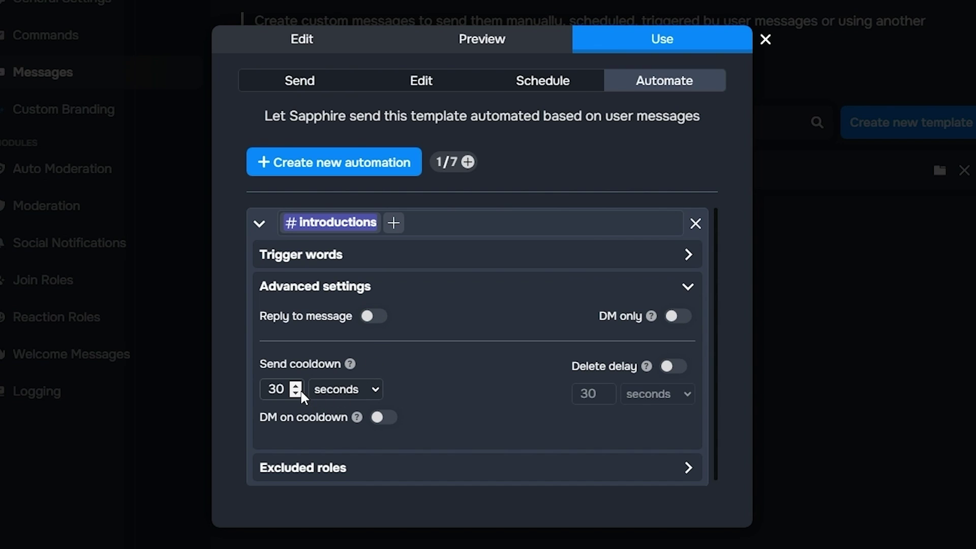
pyautogui.click(282, 392)
pyautogui.press('BackSpace')
pyautogui.press('BackSpace')
pyautogui.write('5')
# Enable the automation's delete delay and set it to delete after 1 message.
pyautogui.click(671, 367)
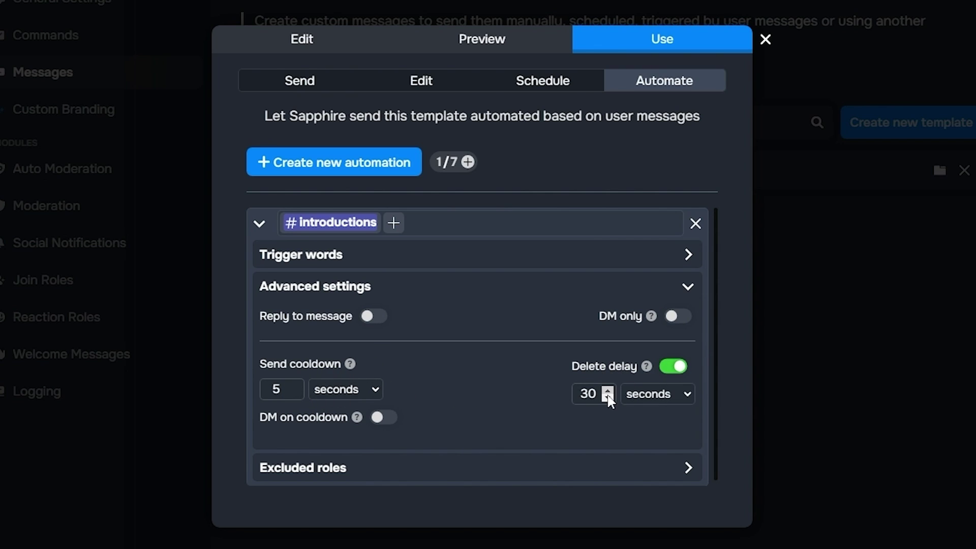
pyautogui.click(648, 401)
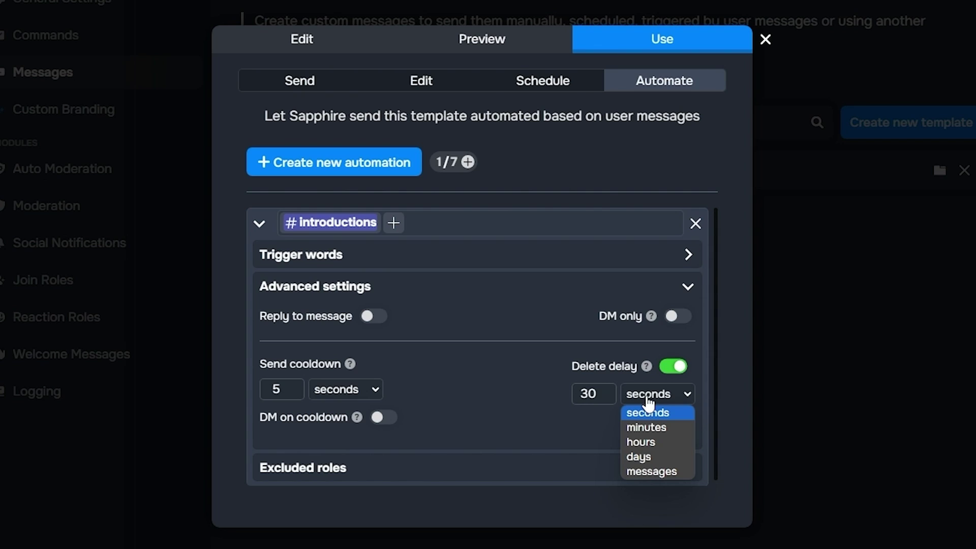
pyautogui.click(654, 471)
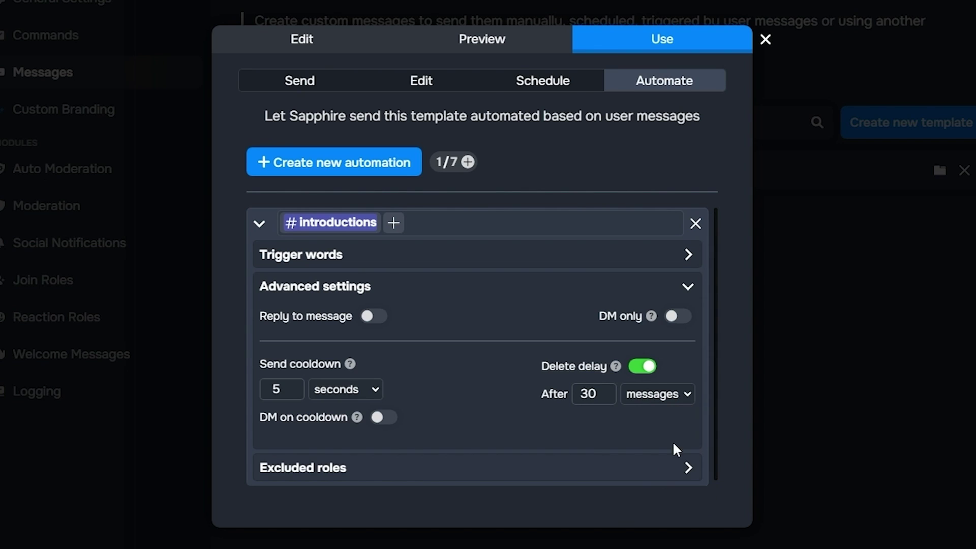
pyautogui.doubleClick(590, 394)
pyautogui.write('1')
pyautogui.click(615, 455)
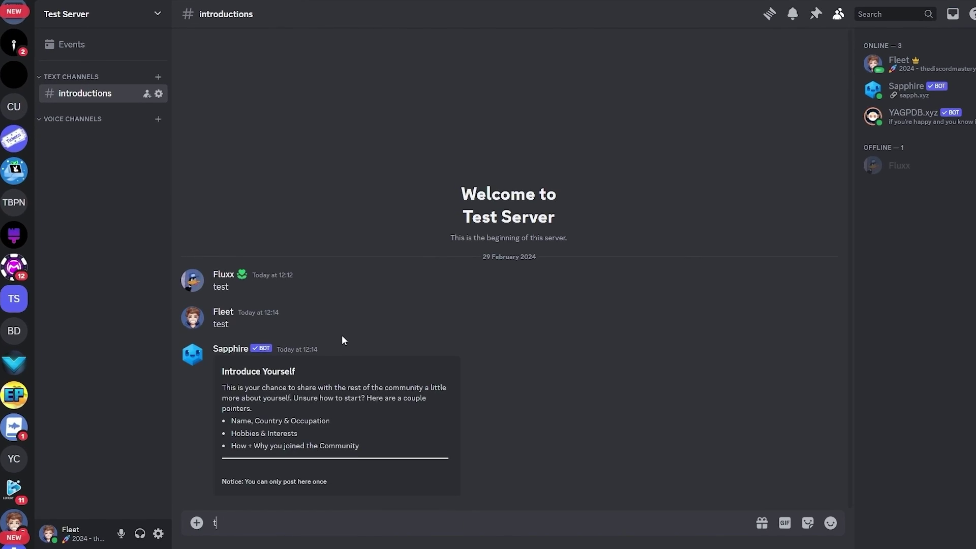
# Switch to Discord and post "test" in the introductions channel to test the sticky message.
pyautogui.write('test')
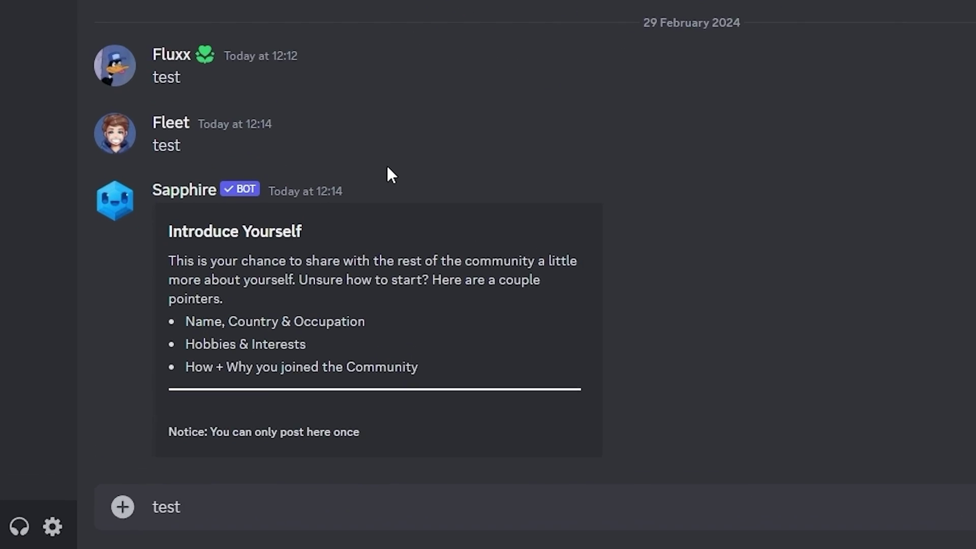
pyautogui.press('Return')
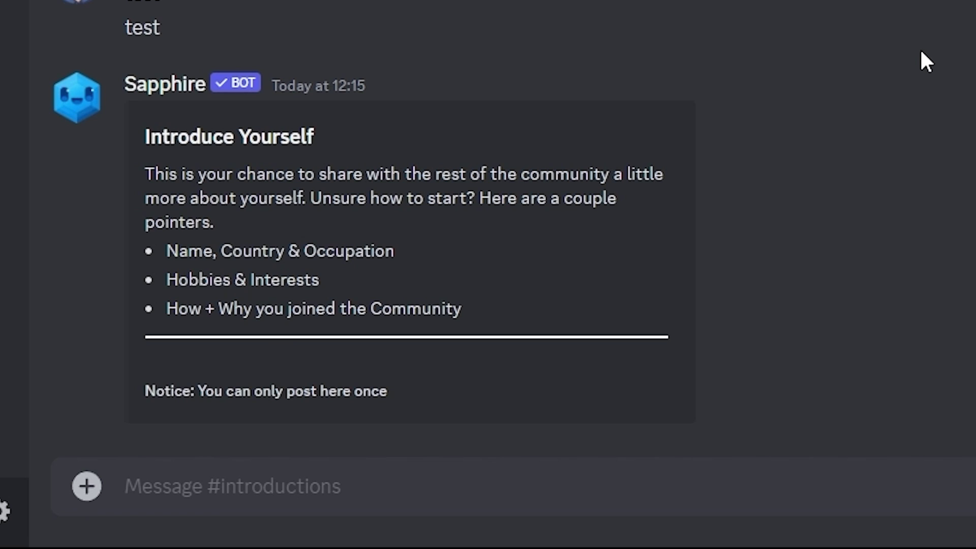